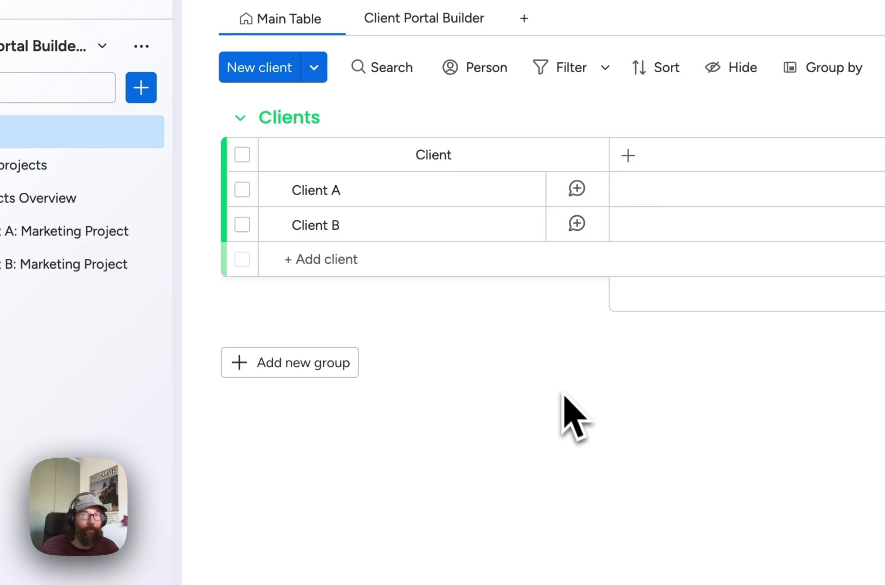
Review the accounts with access to Client A's portal, then close Client A's item panel
click(518, 190)
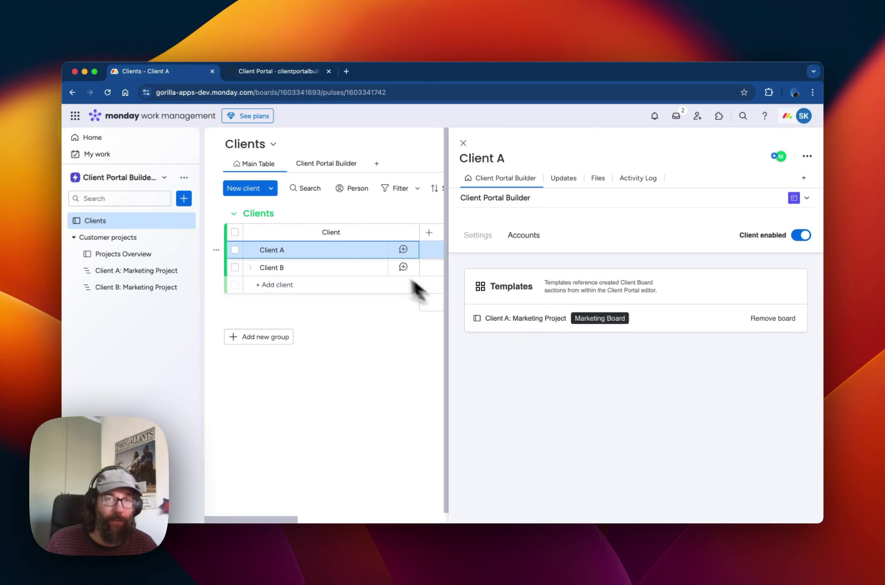
click(523, 236)
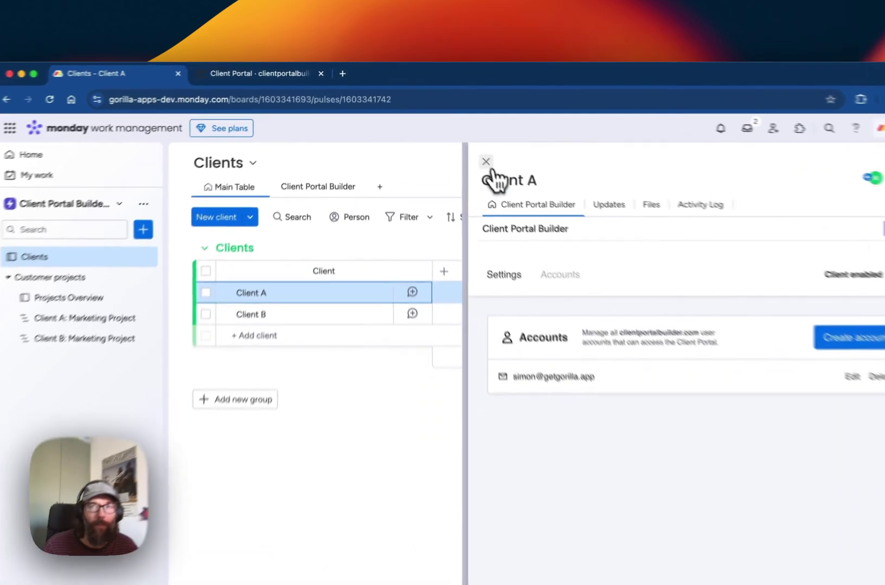
click(463, 143)
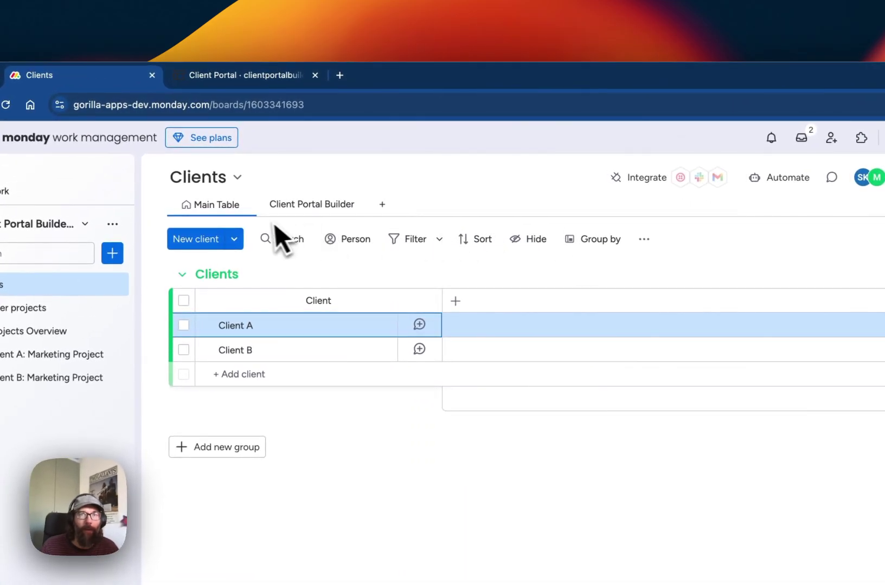
Open the Client Portal Builder view and look at the Marketing page, then return to Home
click(312, 211)
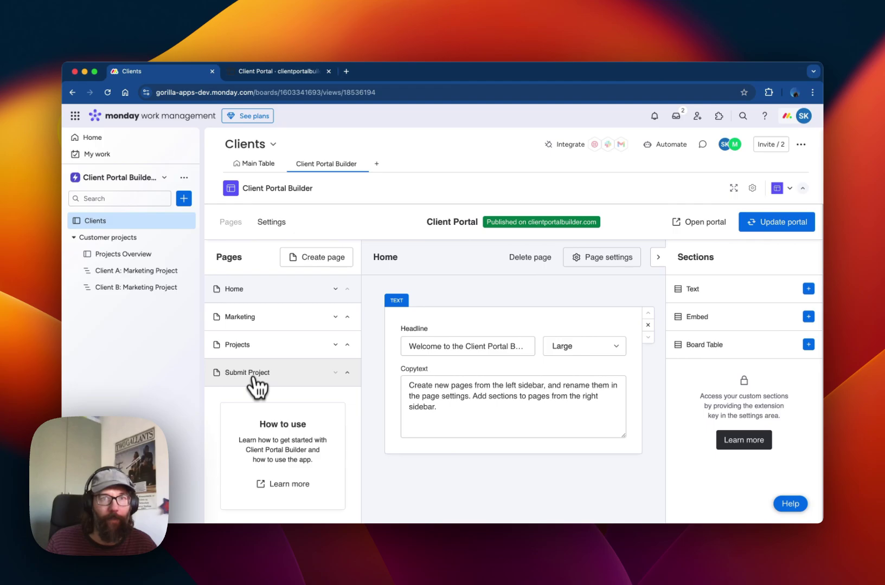
scroll(255, 389, down, 1)
click(238, 317)
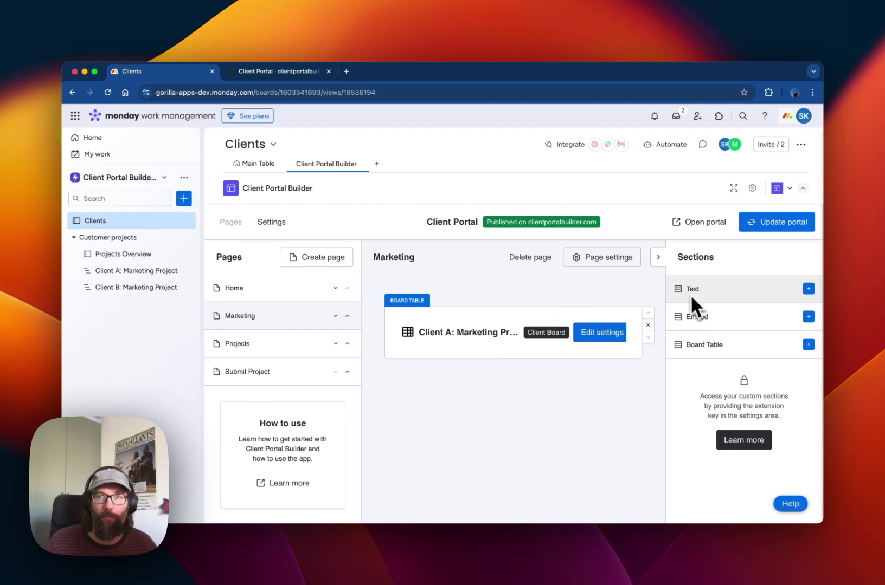
click(279, 297)
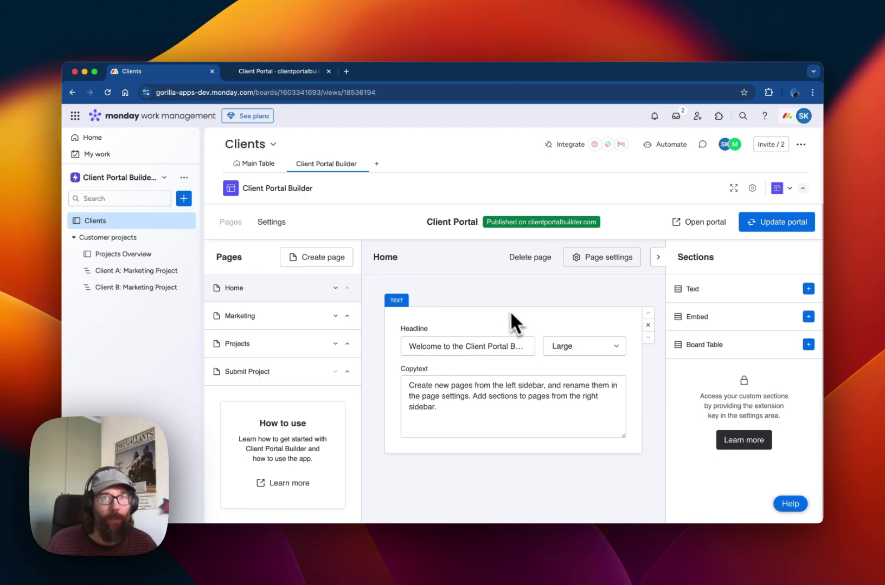
click(277, 73)
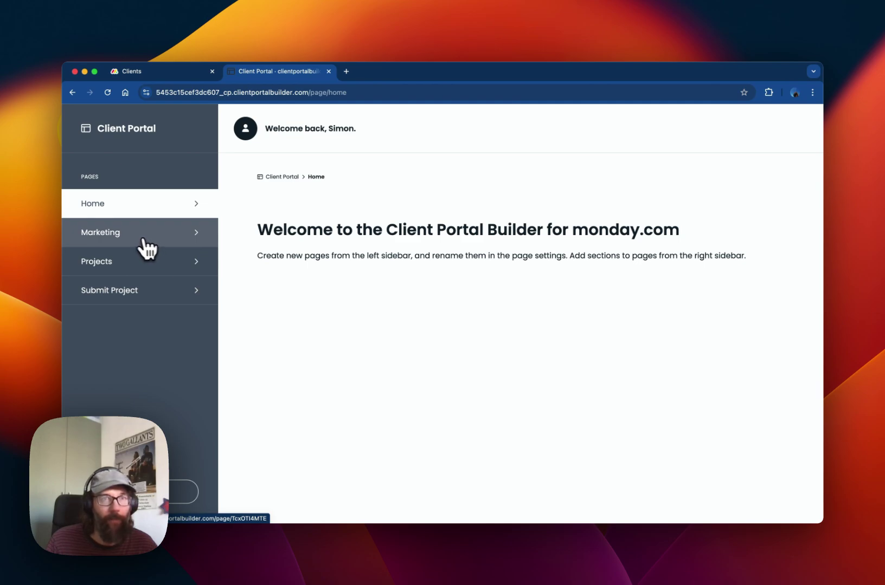
click(111, 237)
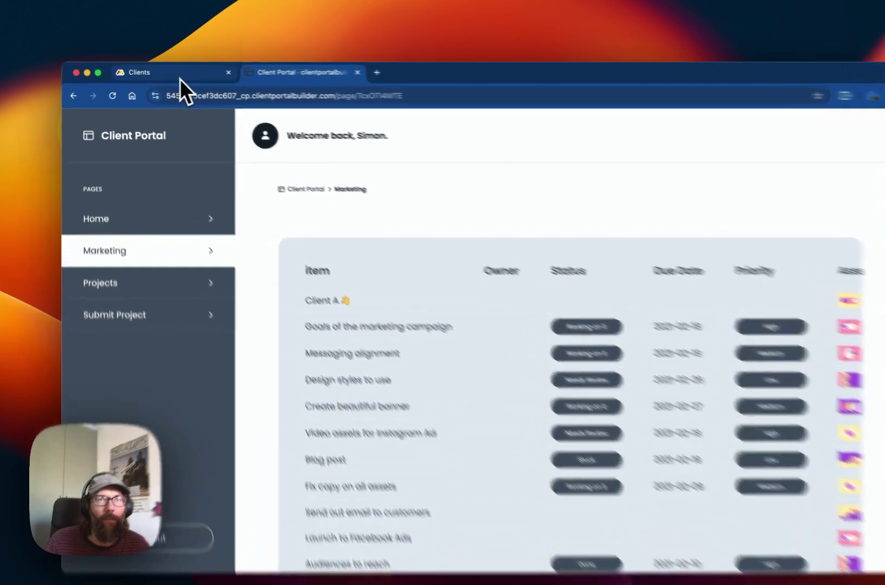
click(179, 79)
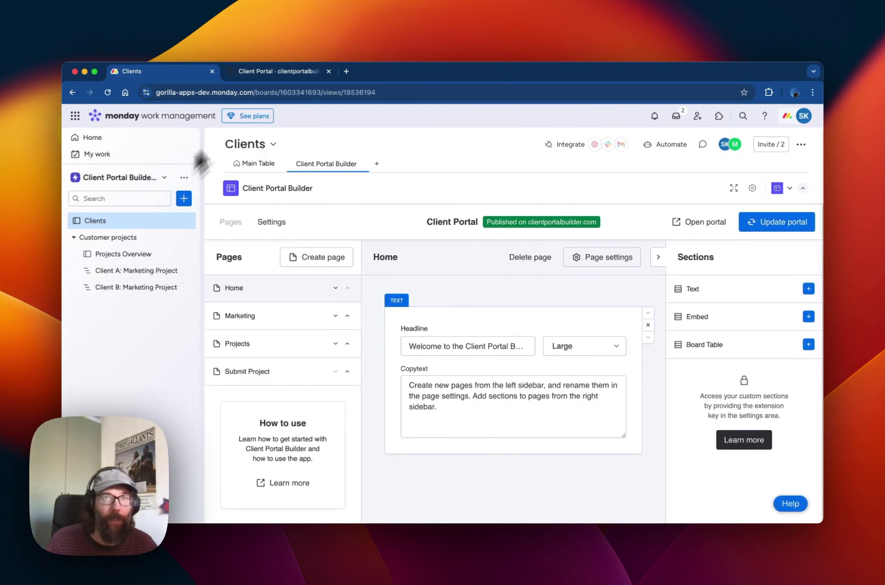
click(282, 71)
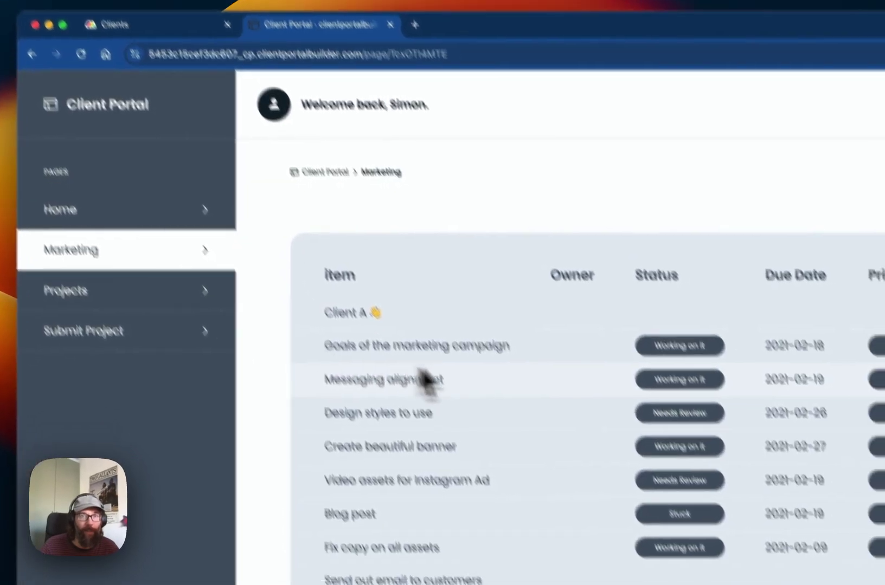
scroll(459, 312, down, 2)
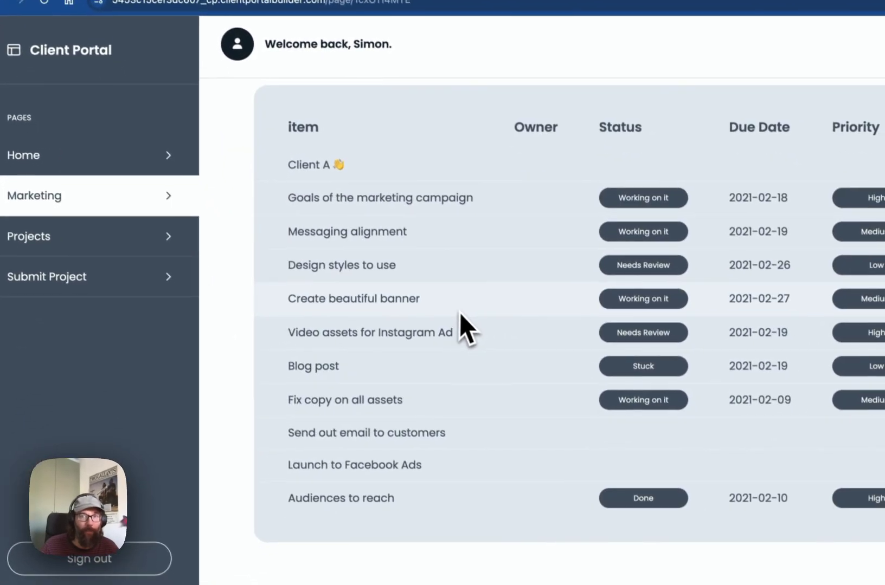
scroll(456, 309, up, 2)
scroll(455, 309, down, 2)
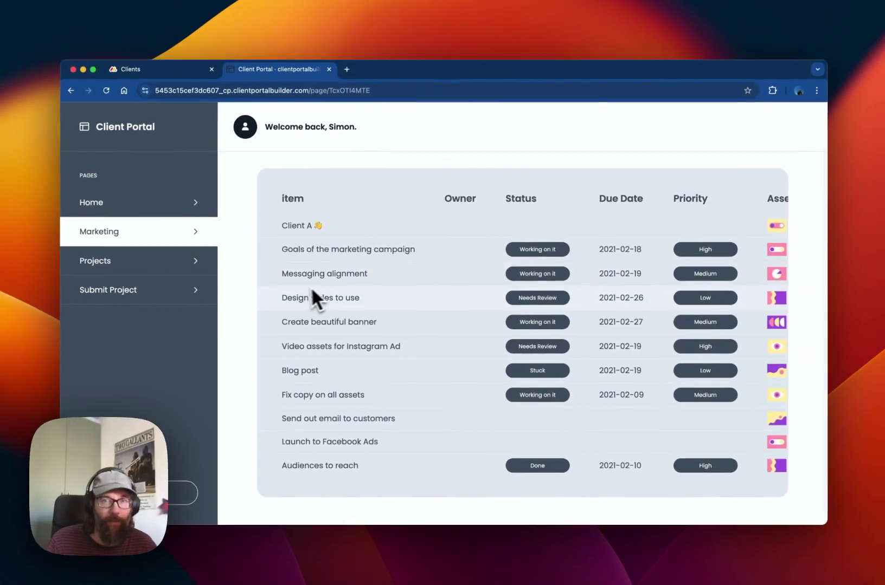
scroll(395, 272, right, 2)
scroll(389, 271, left, 2)
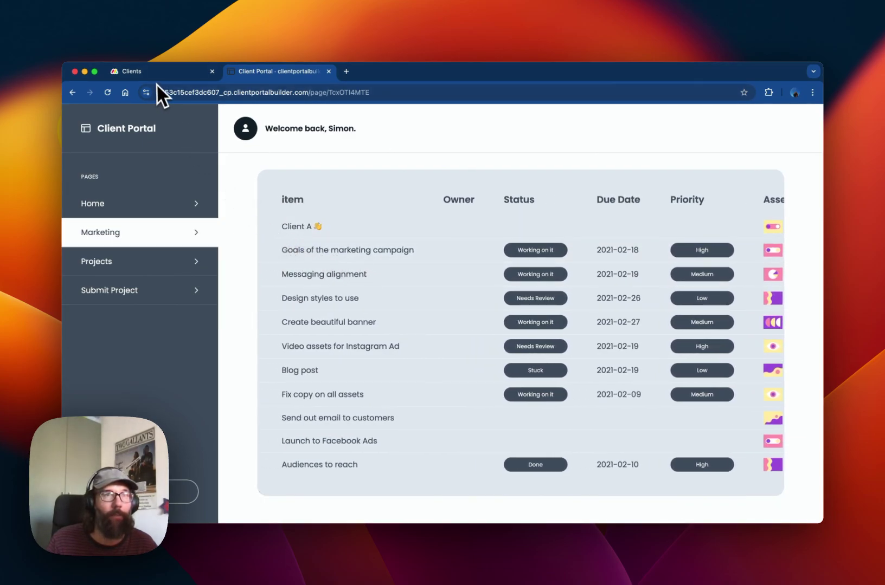
click(121, 271)
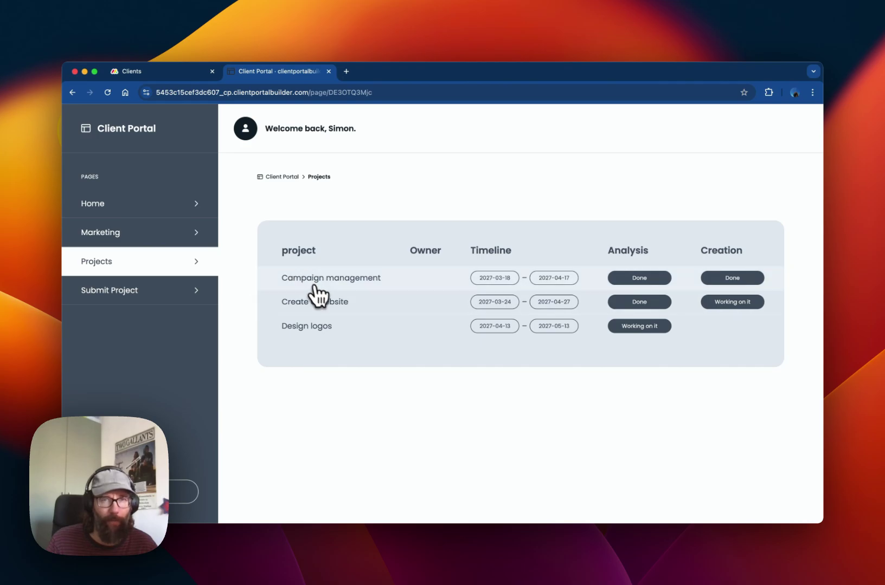
click(182, 75)
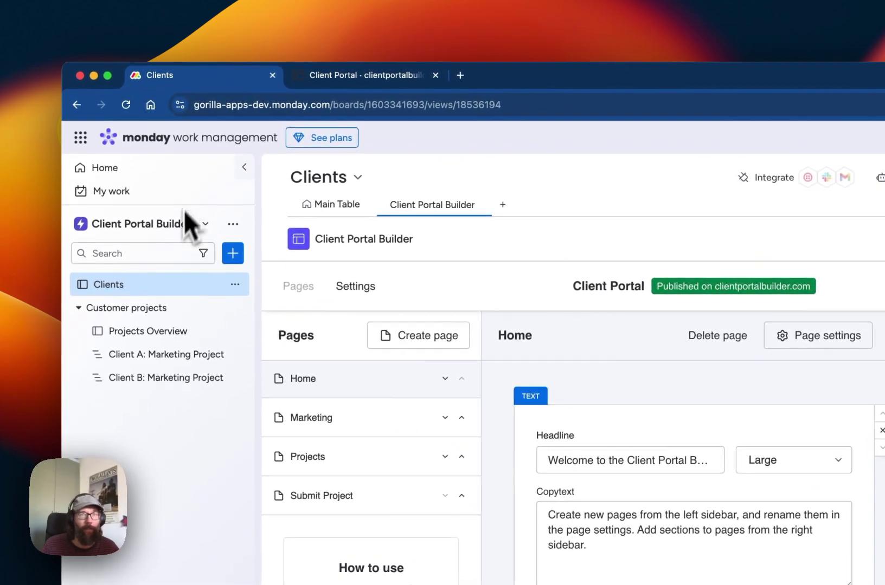
Check the Clients column on the Projects Overview board, then return to the portal's Projects page
click(168, 339)
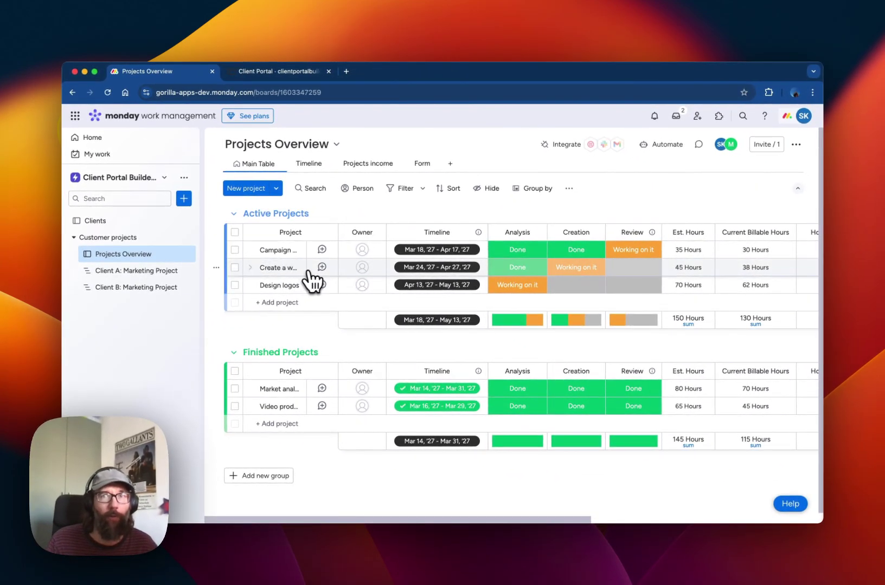
scroll(315, 280, right, 10)
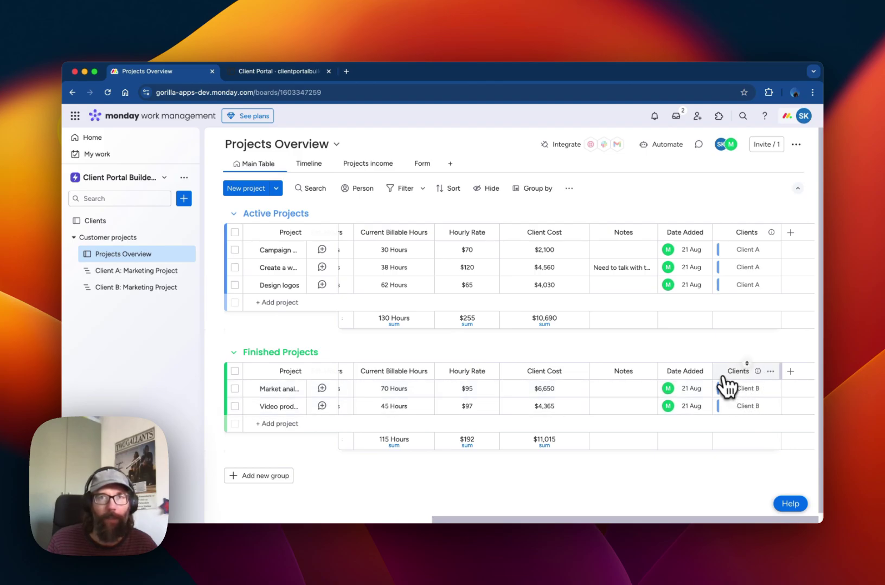
click(271, 73)
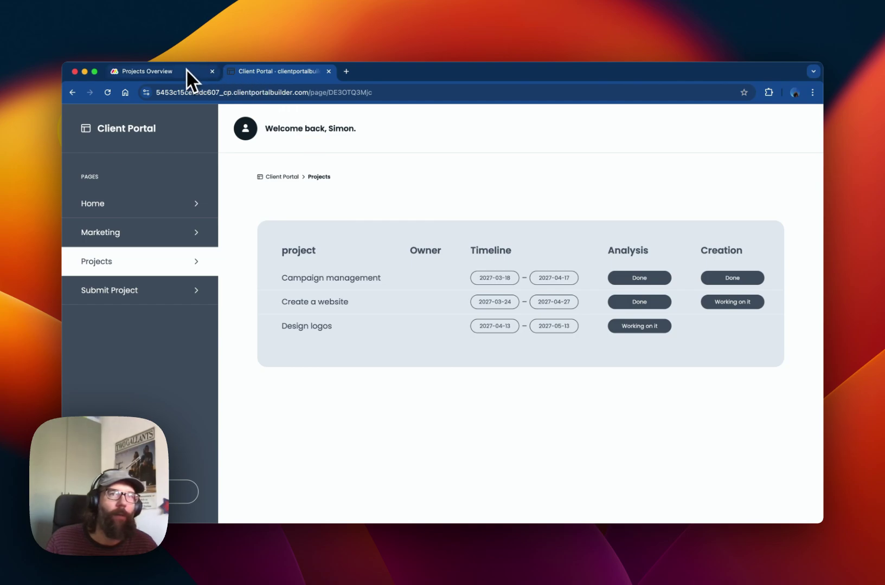
Look over the Submit Project form down to its Submit button and back to the top
click(149, 305)
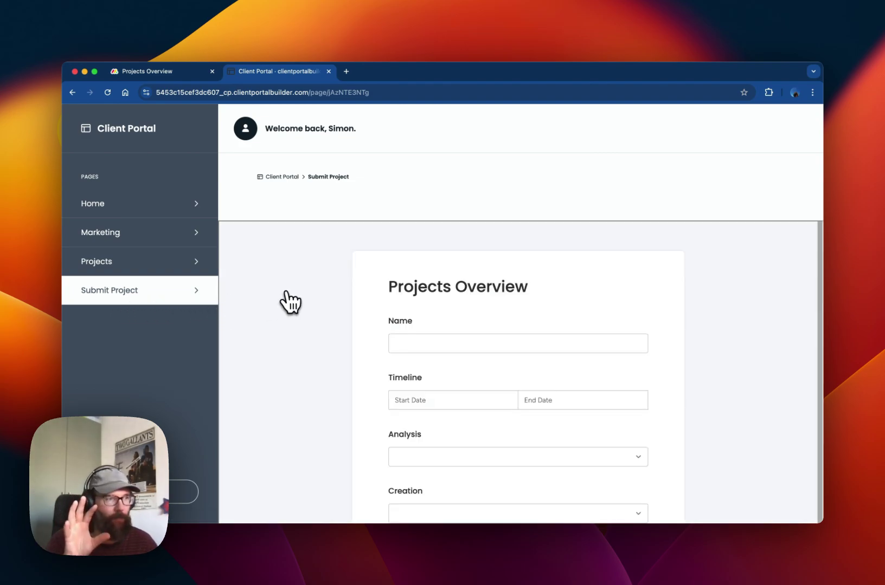
scroll(287, 301, down, 1)
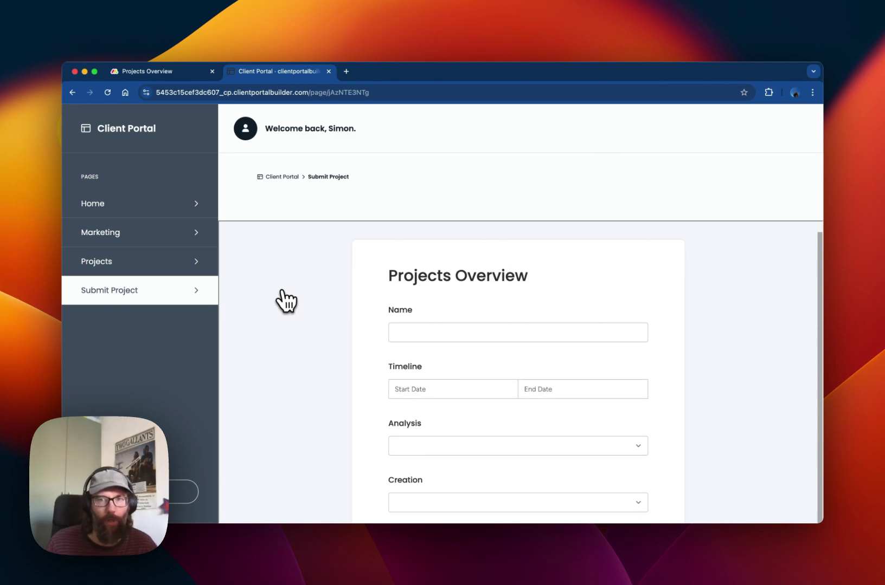
scroll(306, 301, down, 10)
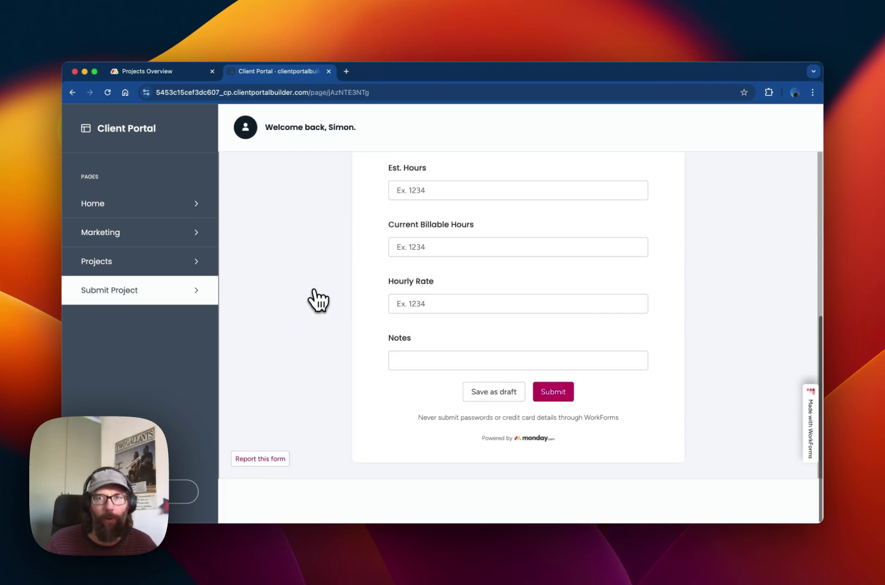
scroll(314, 299, up, 10)
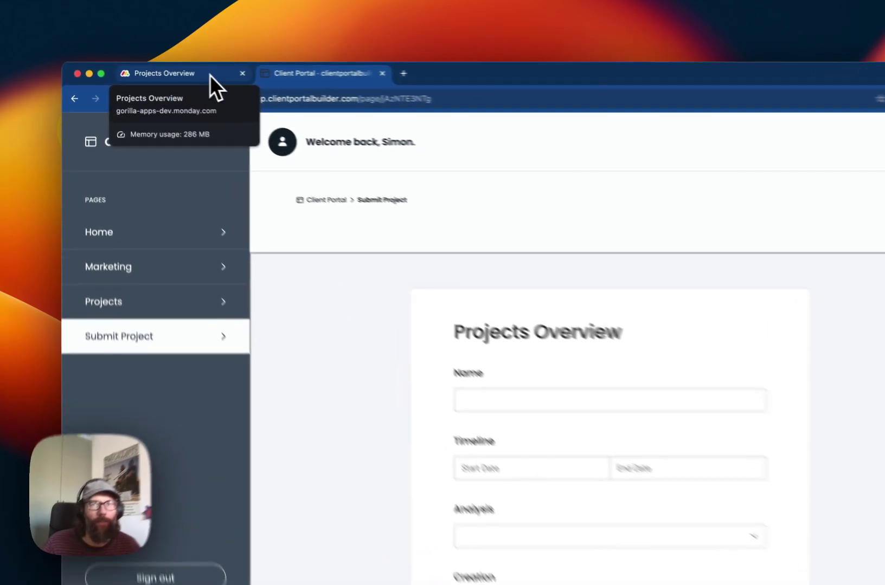
Go back to the Clients board and view the Client Portal Builder's General settings
click(185, 72)
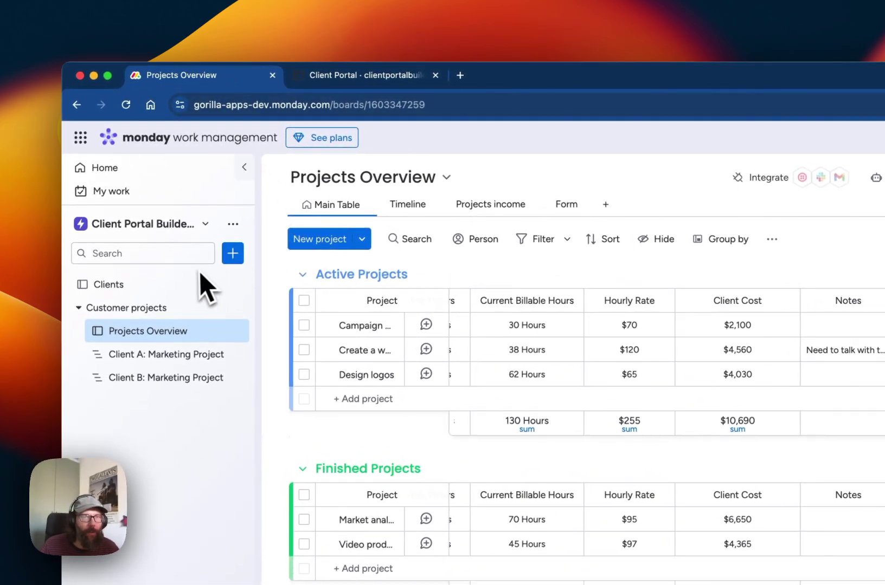
click(147, 286)
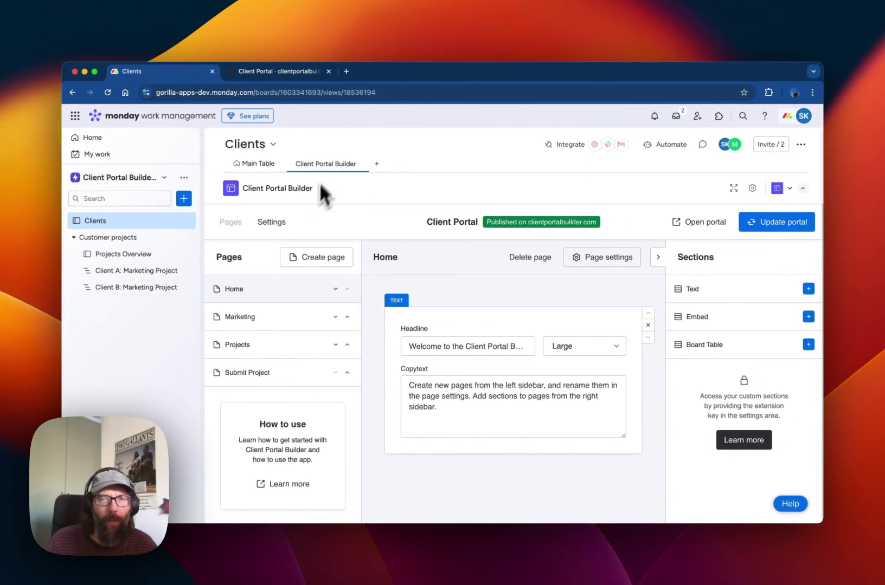
click(265, 225)
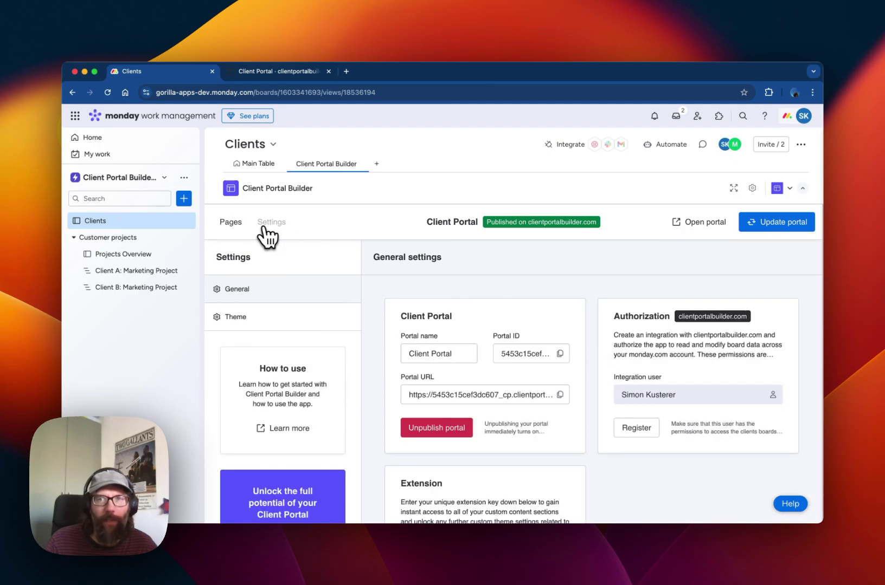
scroll(428, 255, down, 2)
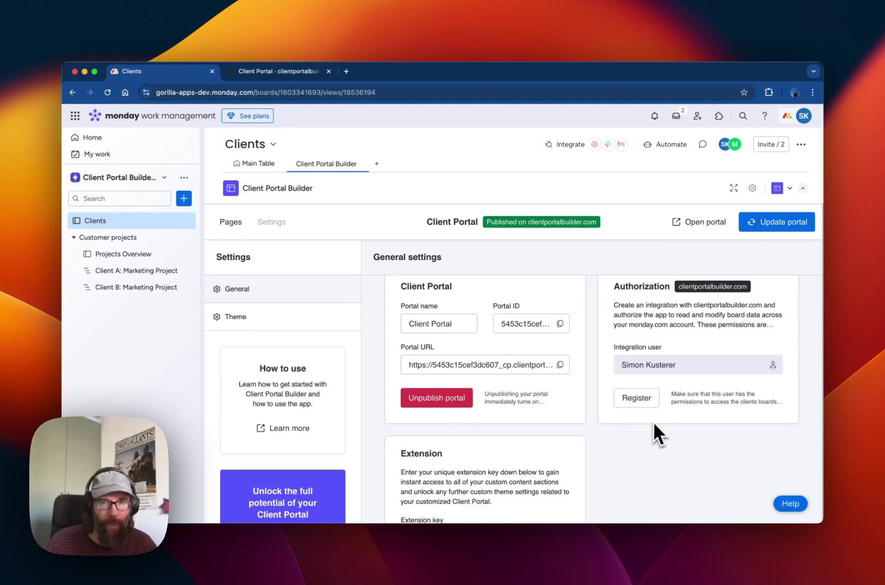
scroll(654, 424, down, 3)
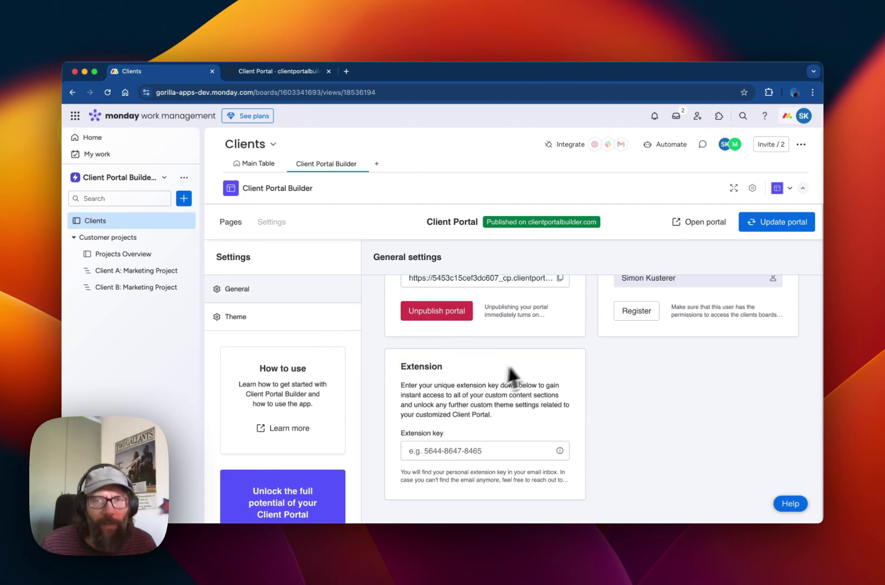
Review the Theme colours #465464, #0f1f2c, #fcfefe and #e3eaf1
click(241, 319)
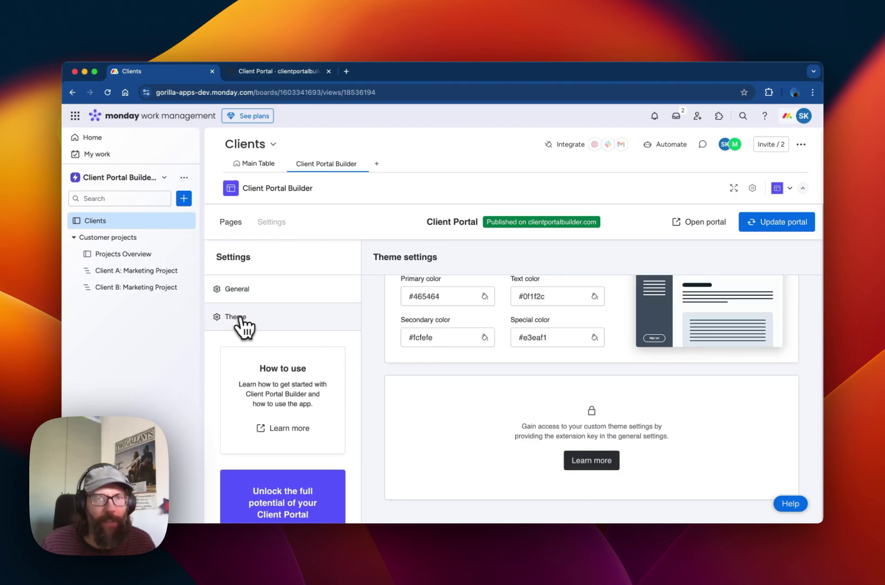
scroll(396, 370, up, 2)
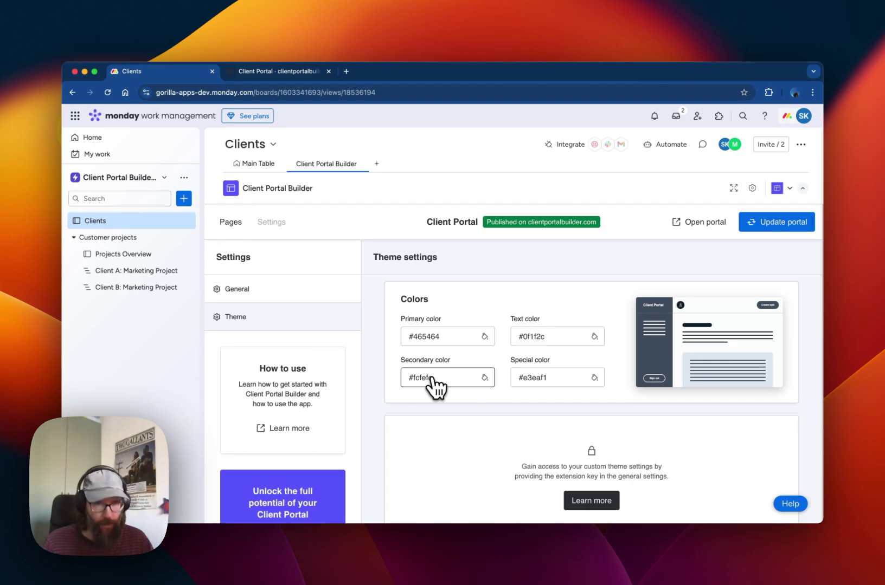
scroll(385, 382, down, 2)
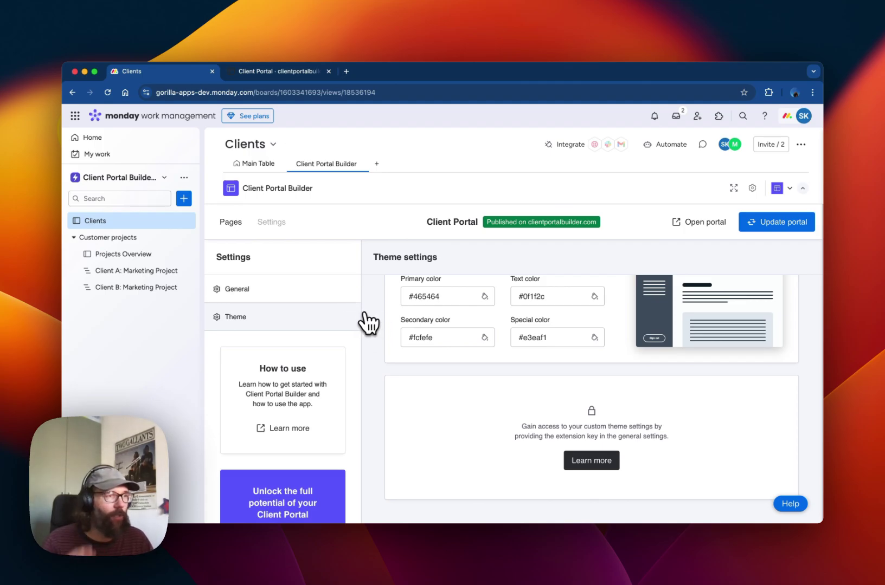
scroll(407, 338, up, 3)
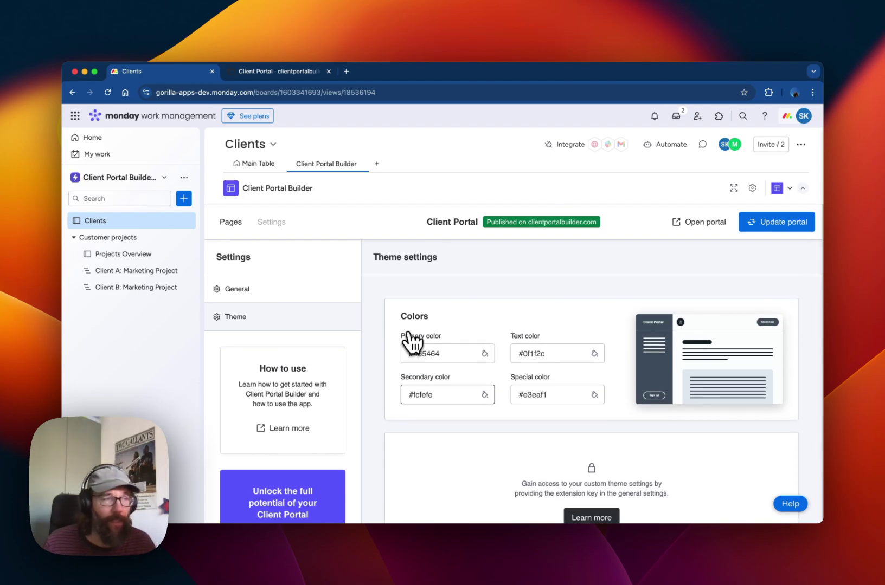
Return to the Client Portal's Submit Project page and read its full URL in the address bar
click(277, 74)
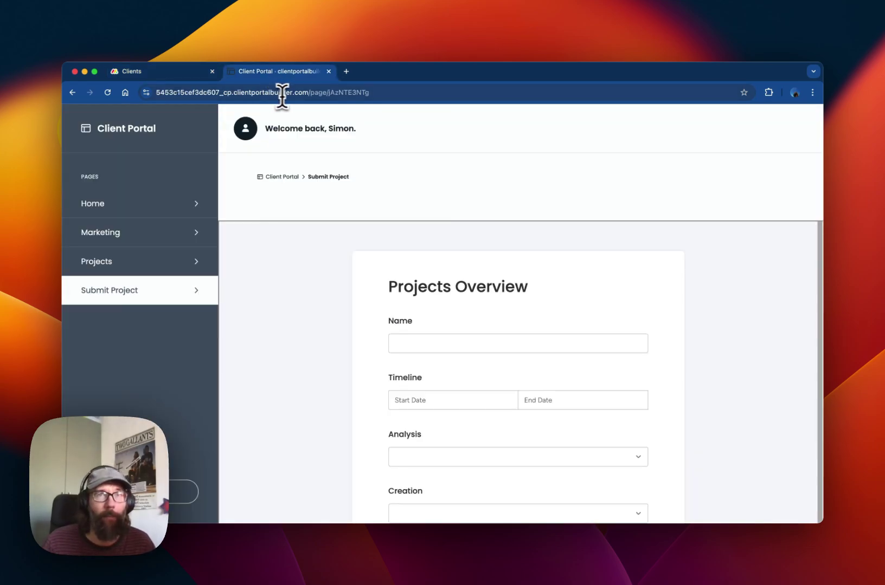
click(302, 93)
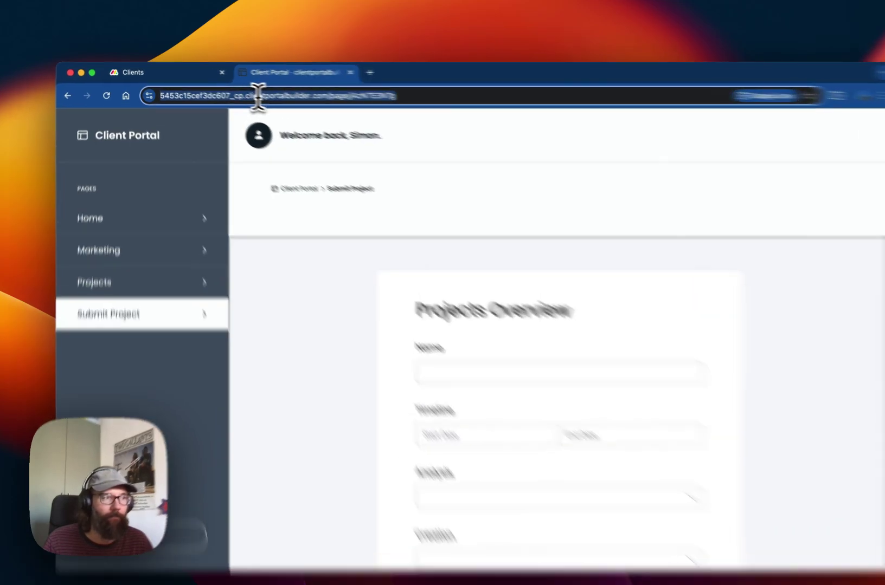
click(245, 92)
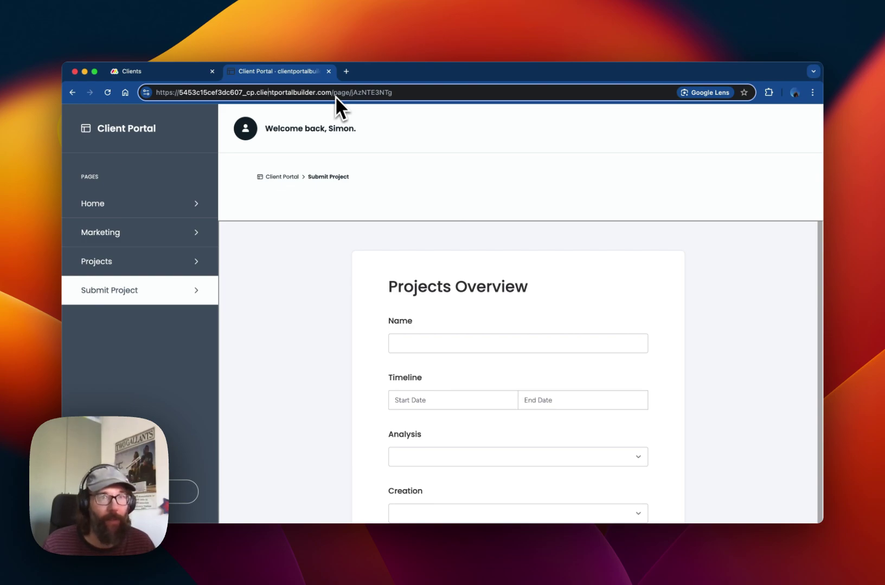
scroll(234, 302, down, 1)
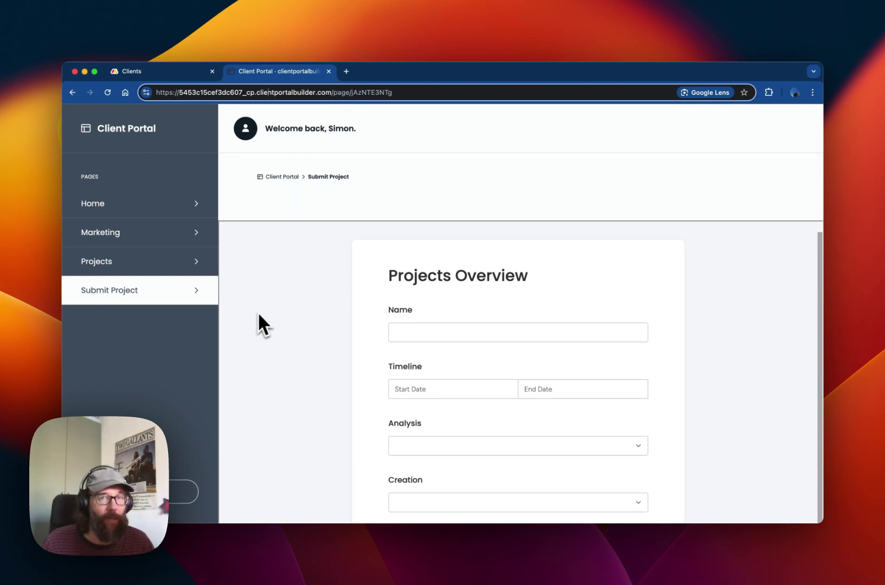
scroll(258, 314, down, 5)
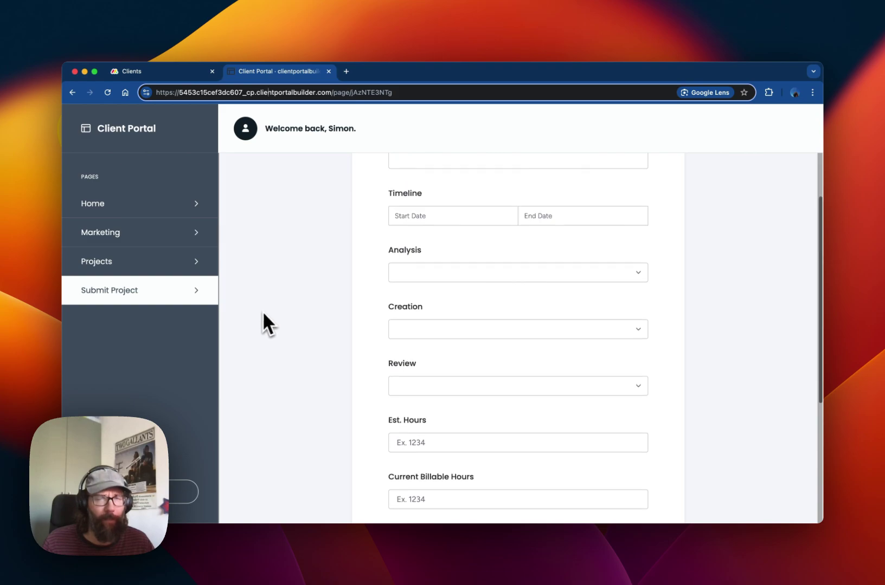
scroll(266, 309, up, 6)
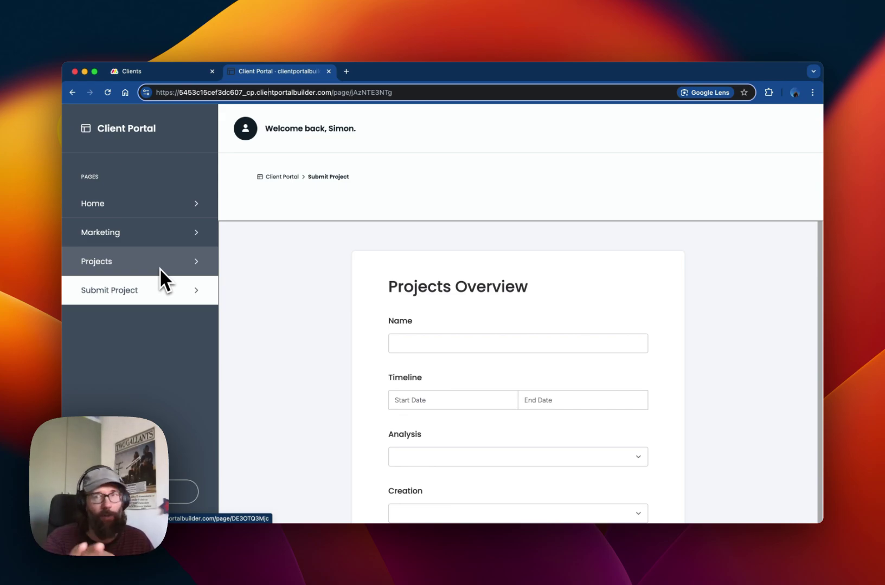
scroll(312, 360, down, 10)
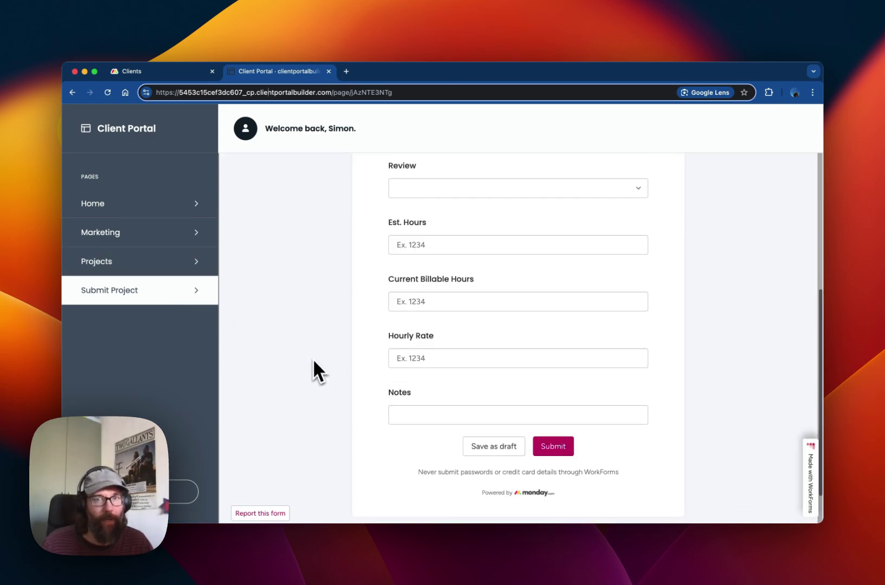
scroll(313, 359, up, 15)
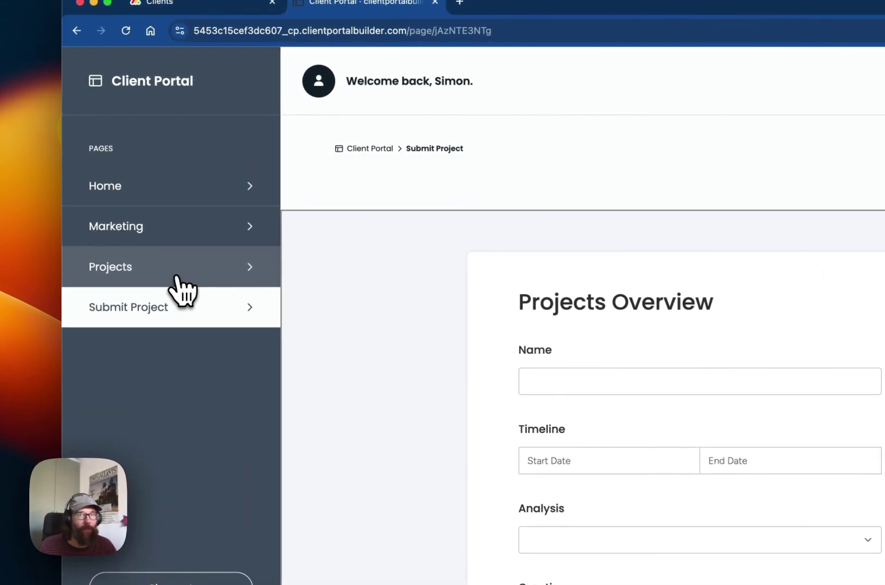
Open the Projects page in the portal sidebar
click(143, 268)
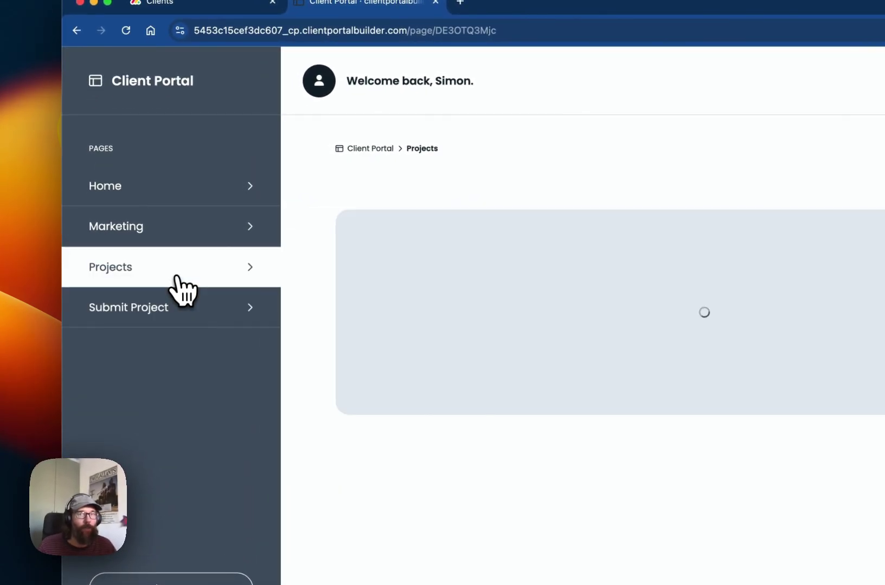